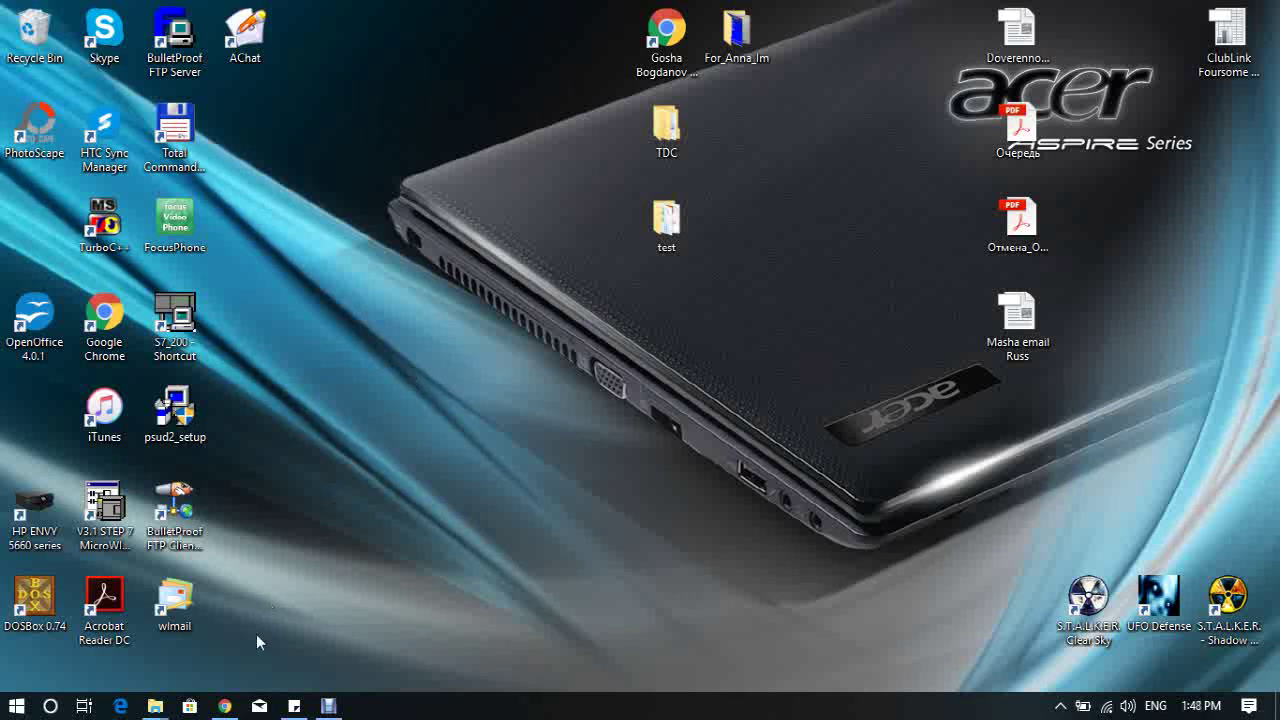
- Switch to Chrome, open Google and search for "kyocera canada"
left_click(225, 706)
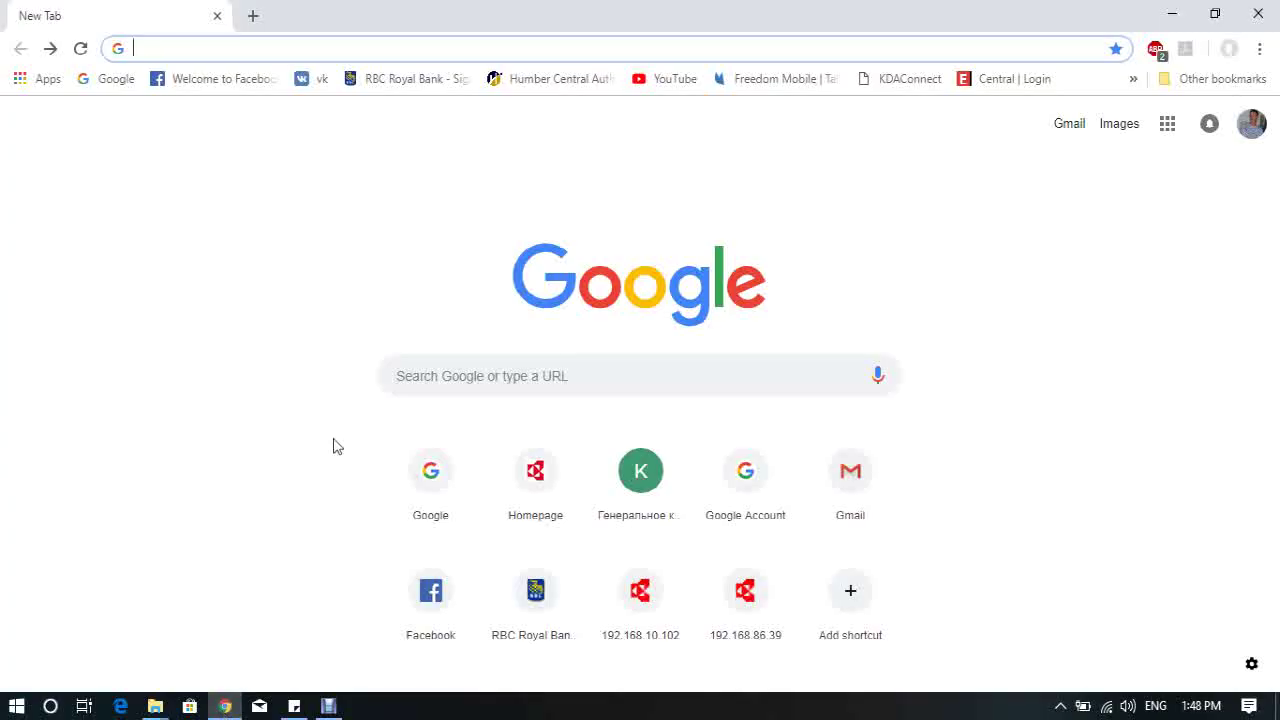
left_click(106, 80)
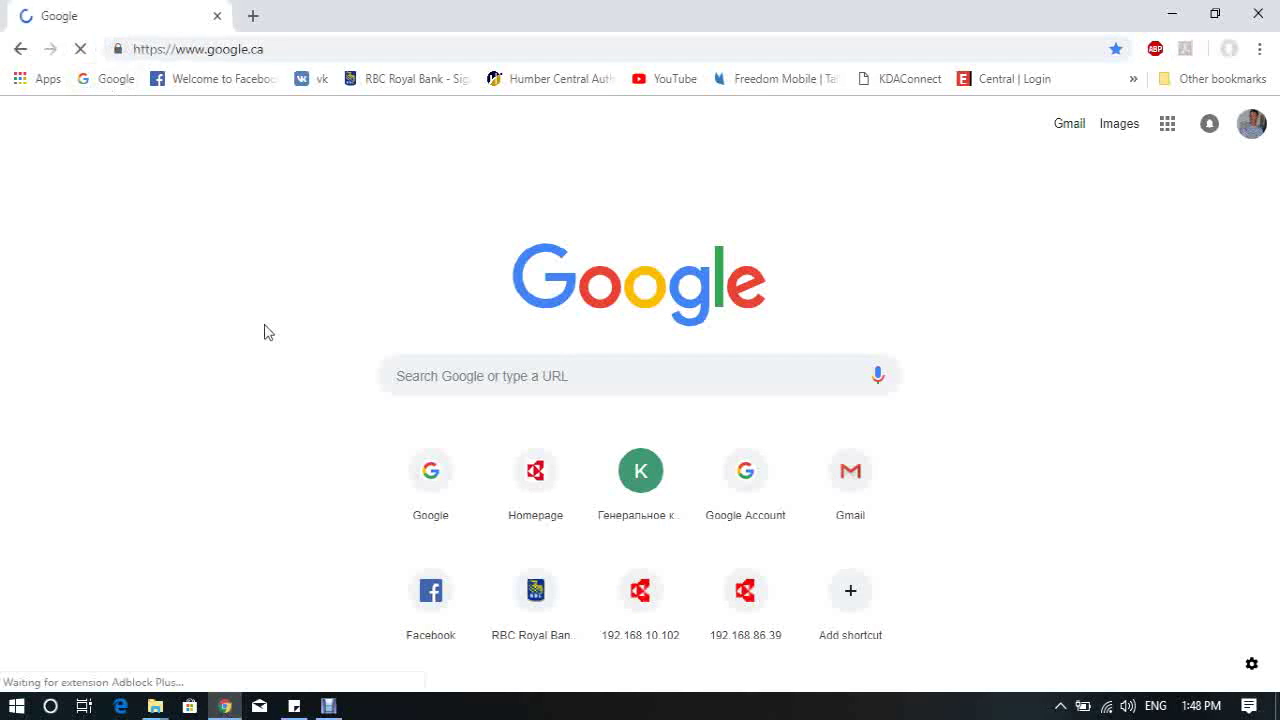
left_click(446, 414)
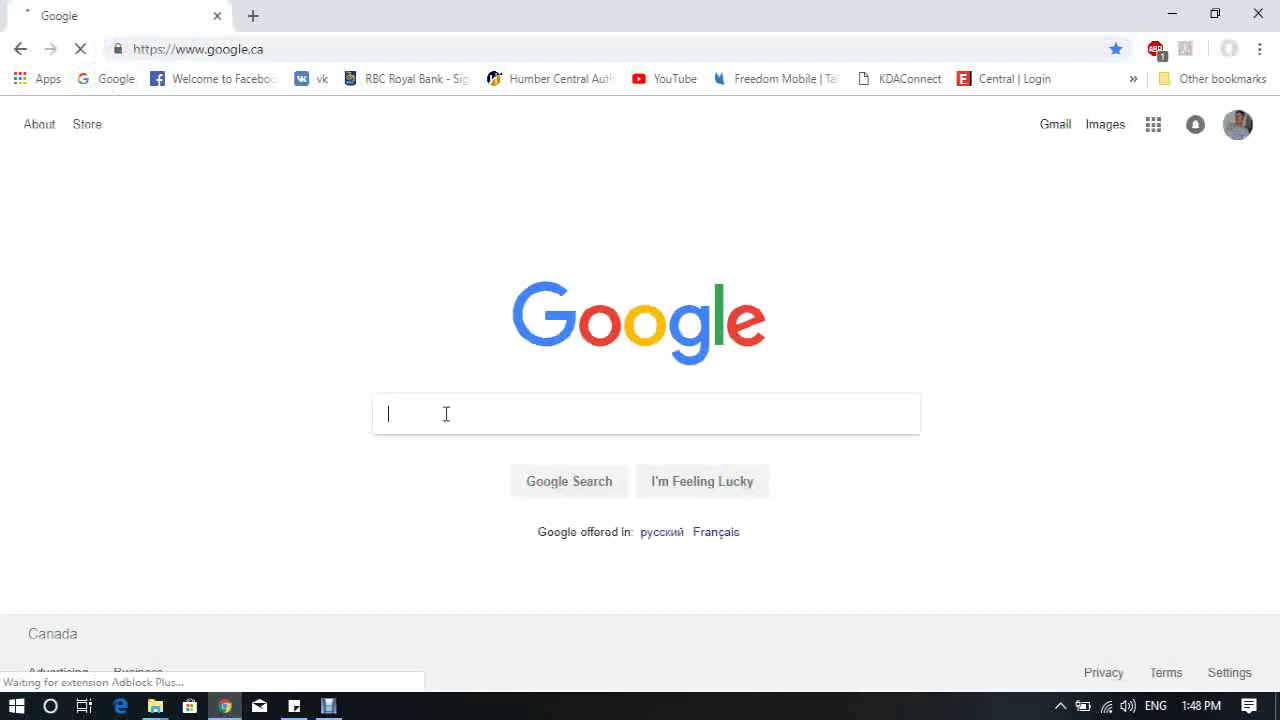
type("ky")
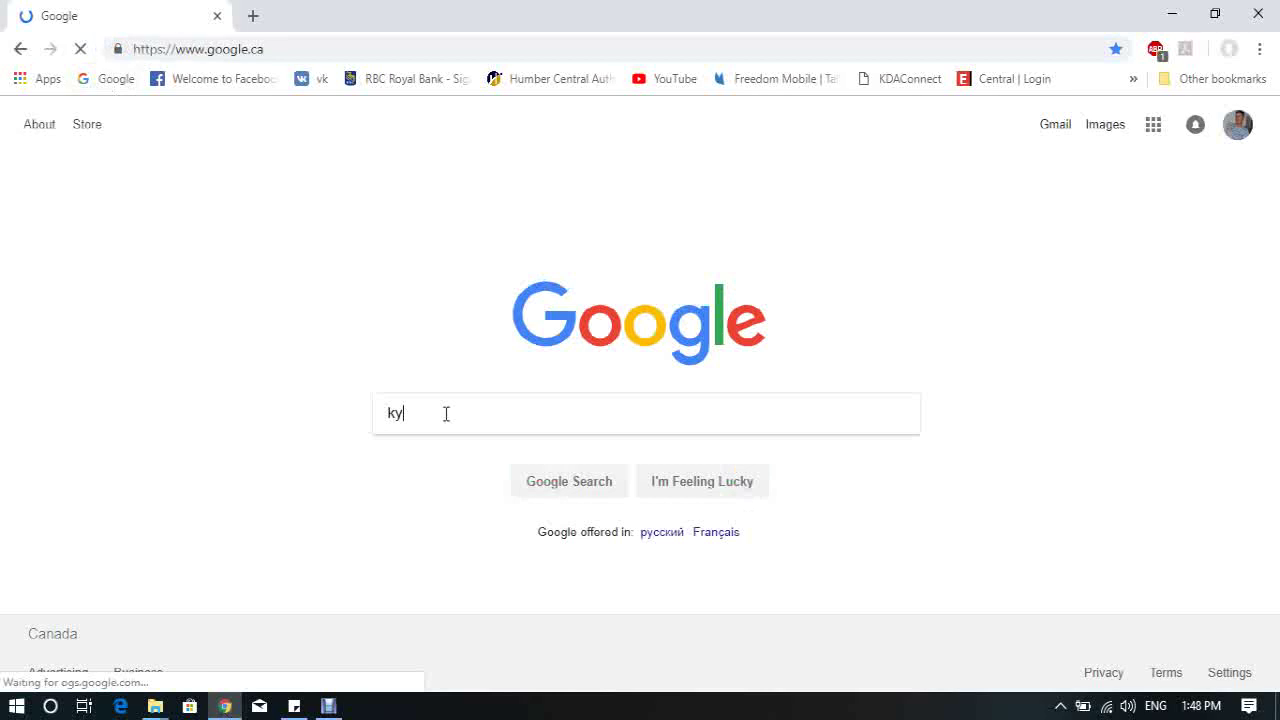
type("ocer")
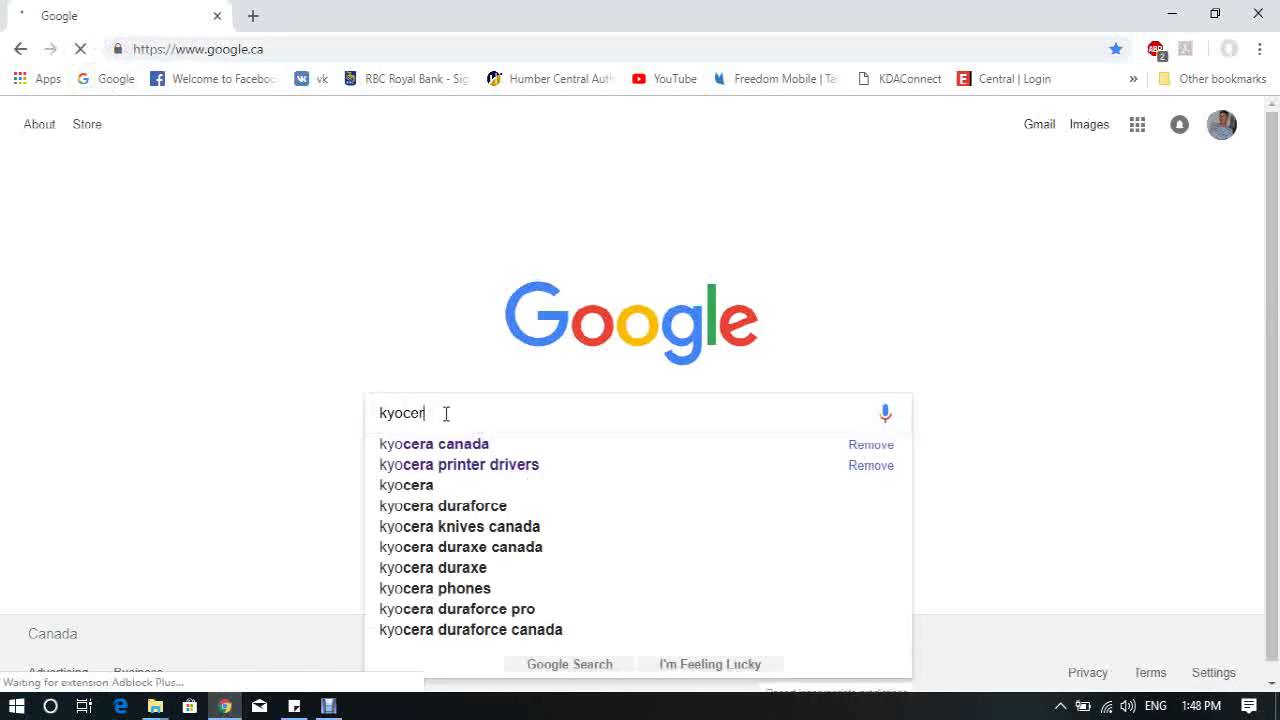
type("a canada")
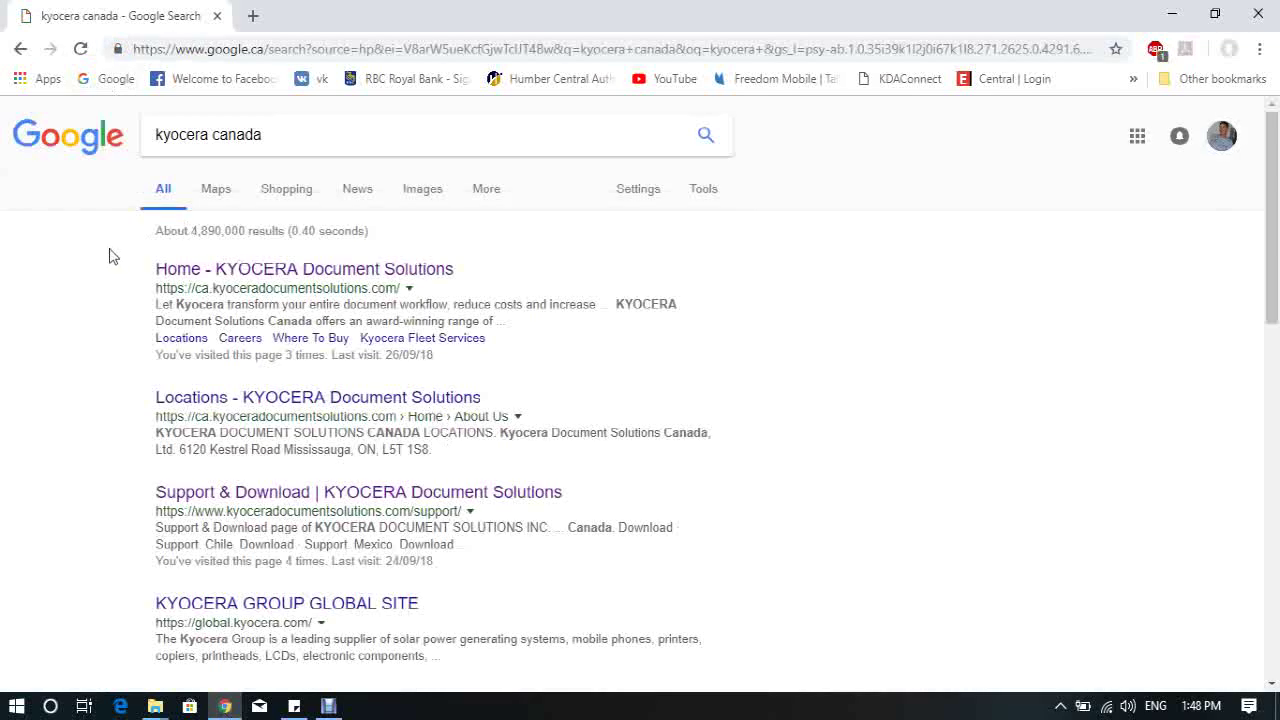
- Open the KYOCERA Document Solutions Canada home page from the search results and go to its Download Center
left_click(237, 277)
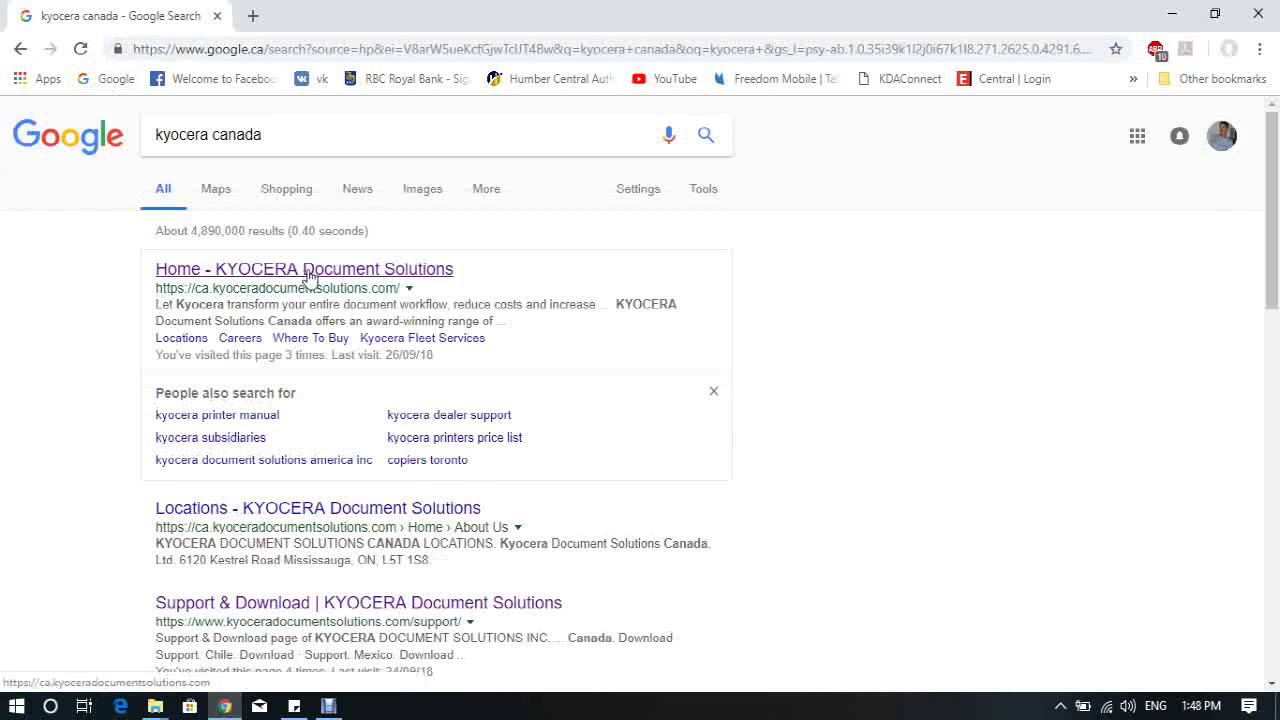
left_click(309, 276)
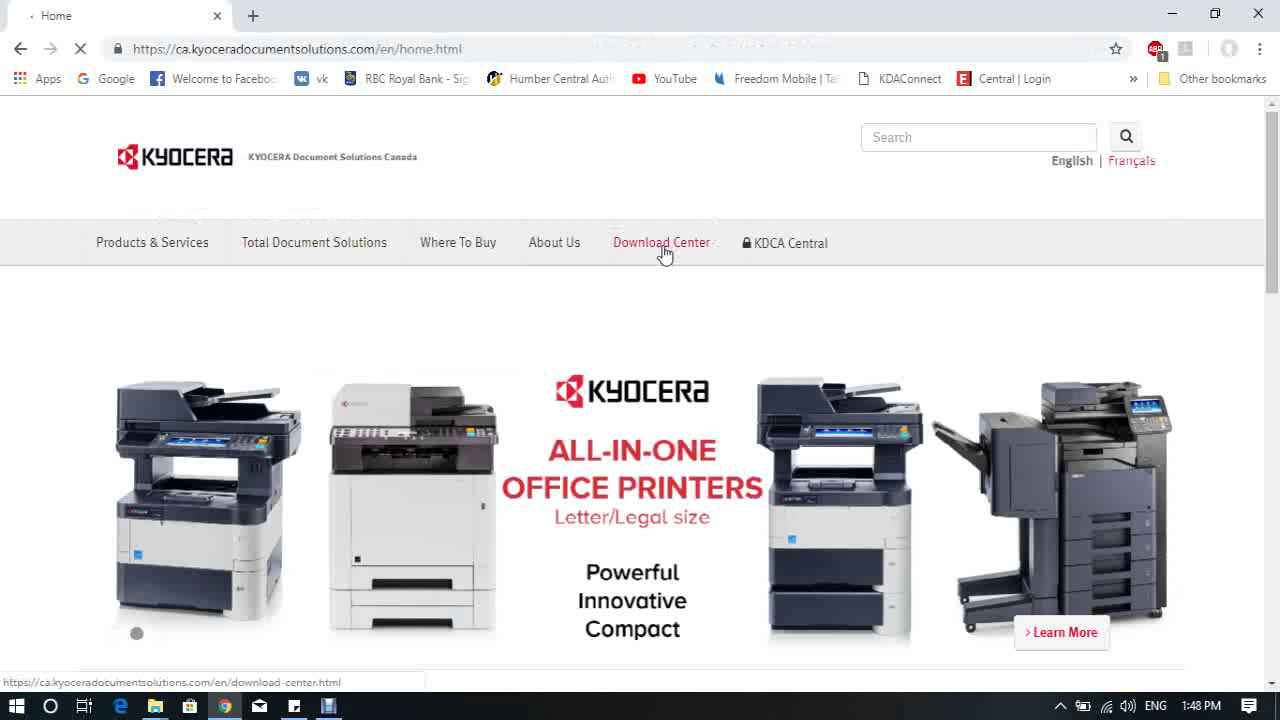
left_click(663, 250)
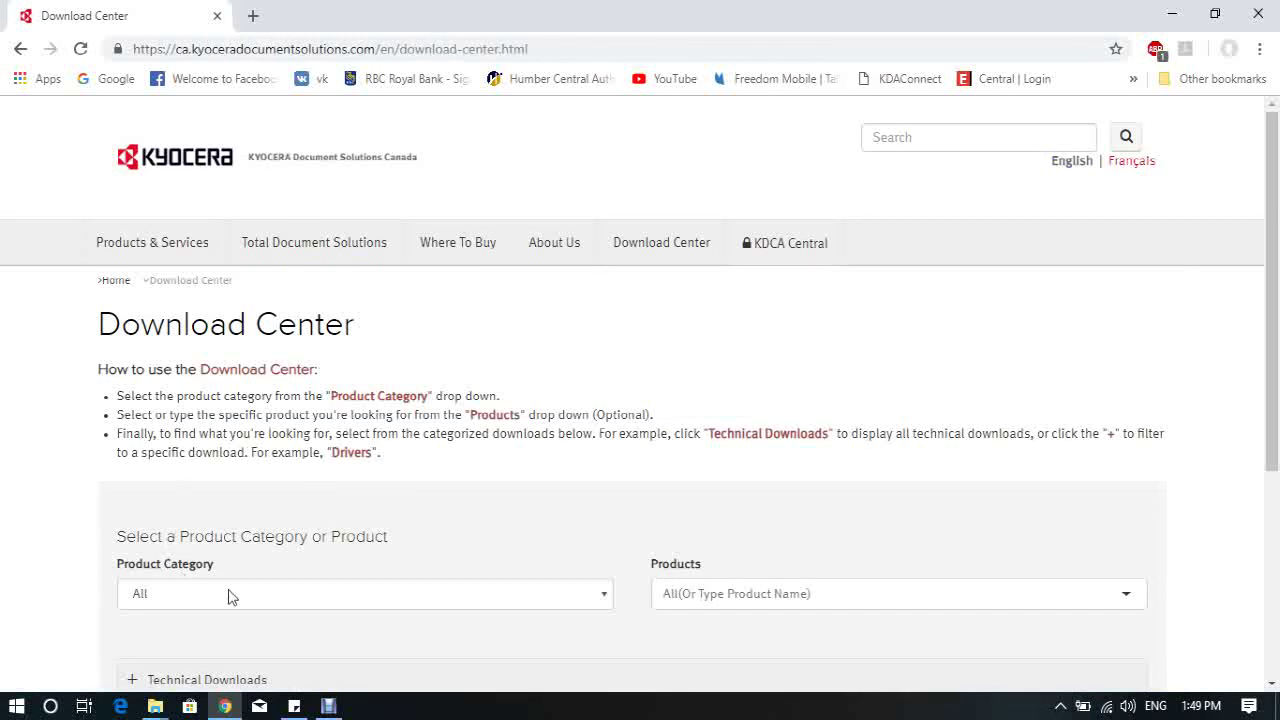
- Set the product category to A4 MFPs and the product to ECOSYS M3550idn
left_click(183, 598)
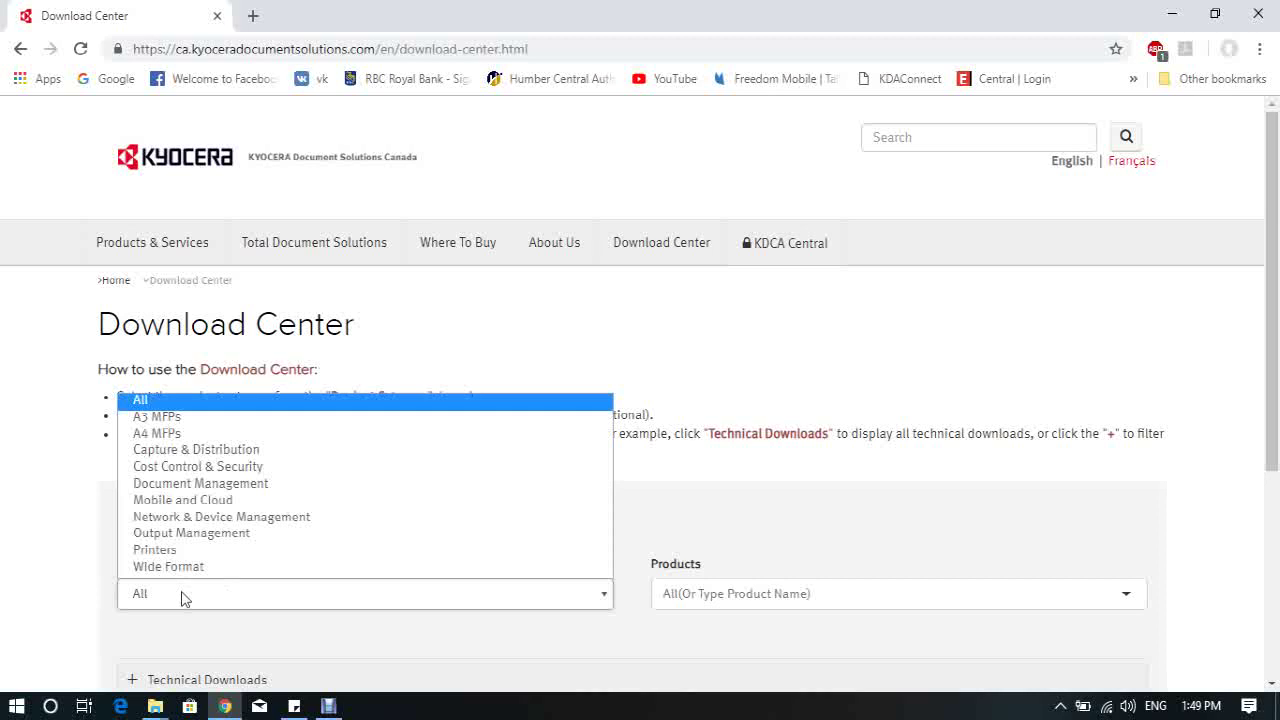
left_click(160, 435)
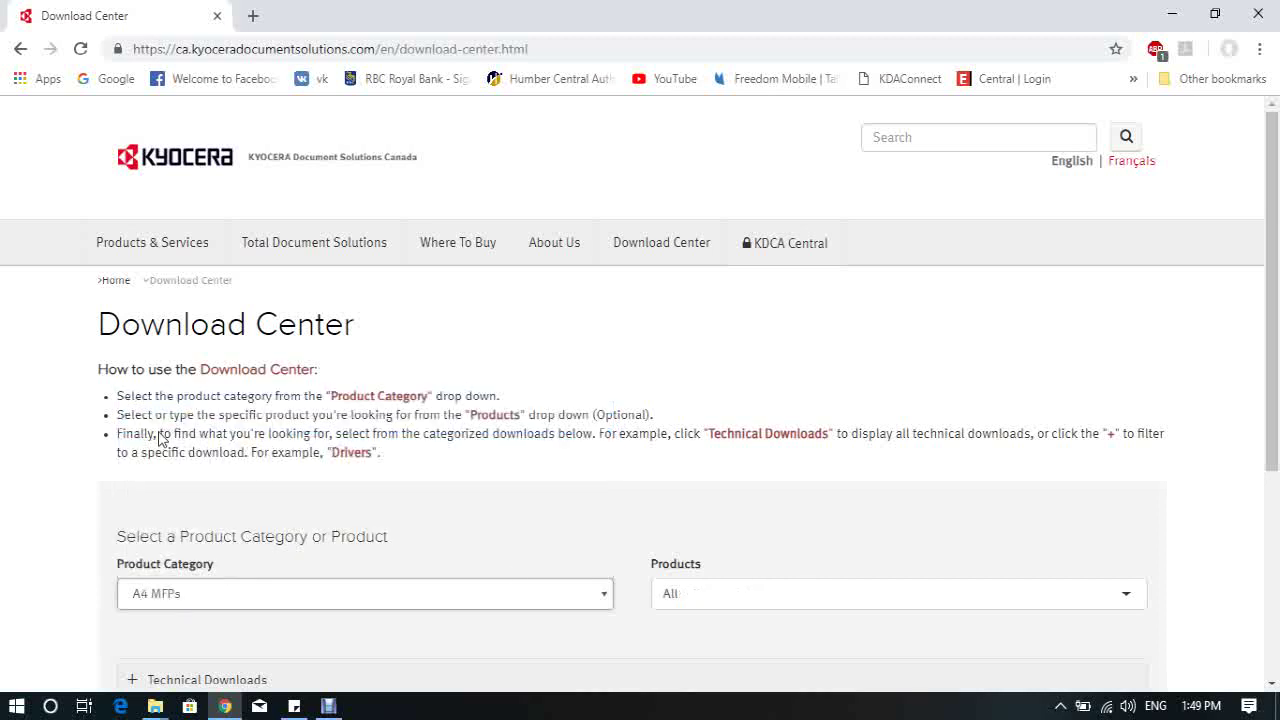
left_click(727, 597)
key("BackSpace")
key("BackSpace")
key("BackSpace")
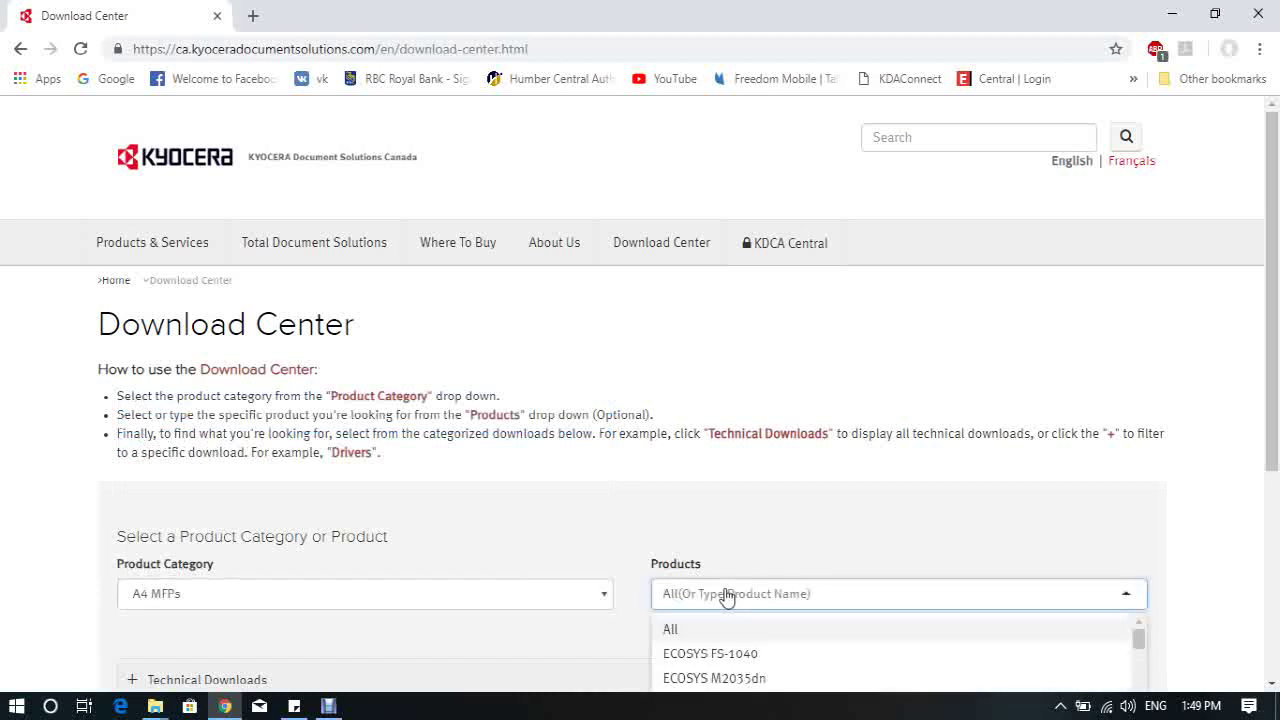
type("M3550")
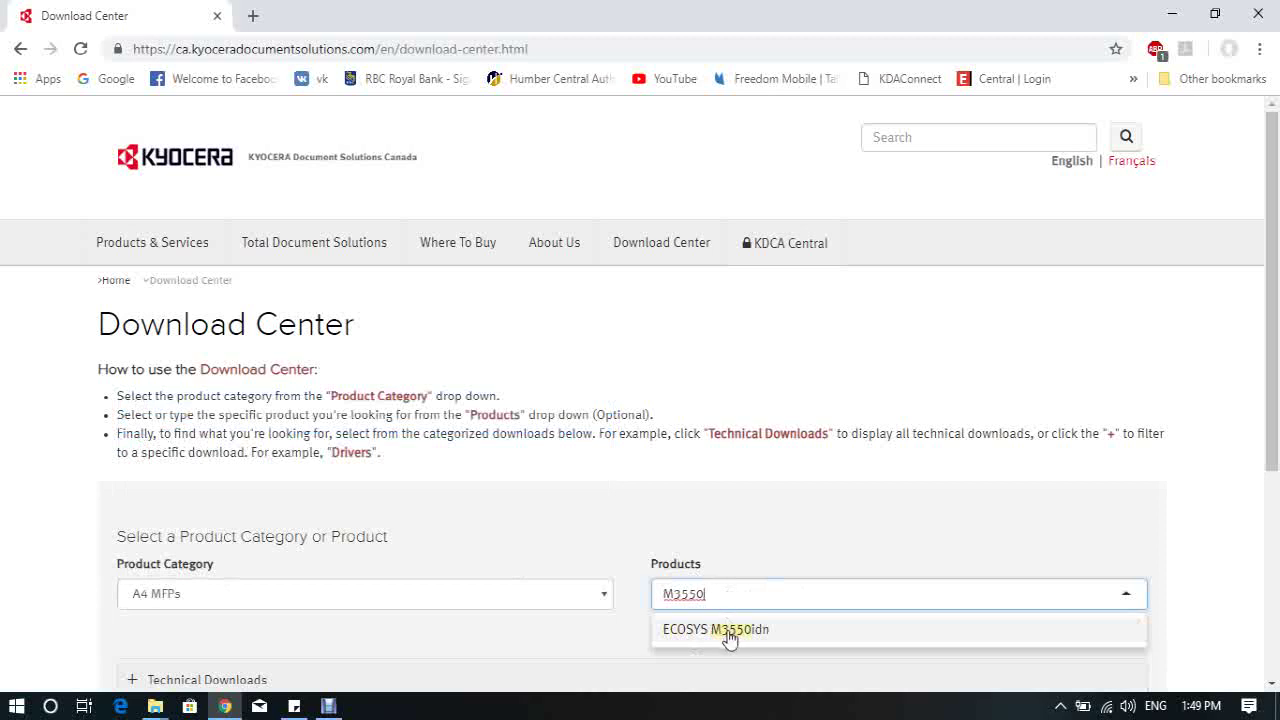
left_click(729, 630)
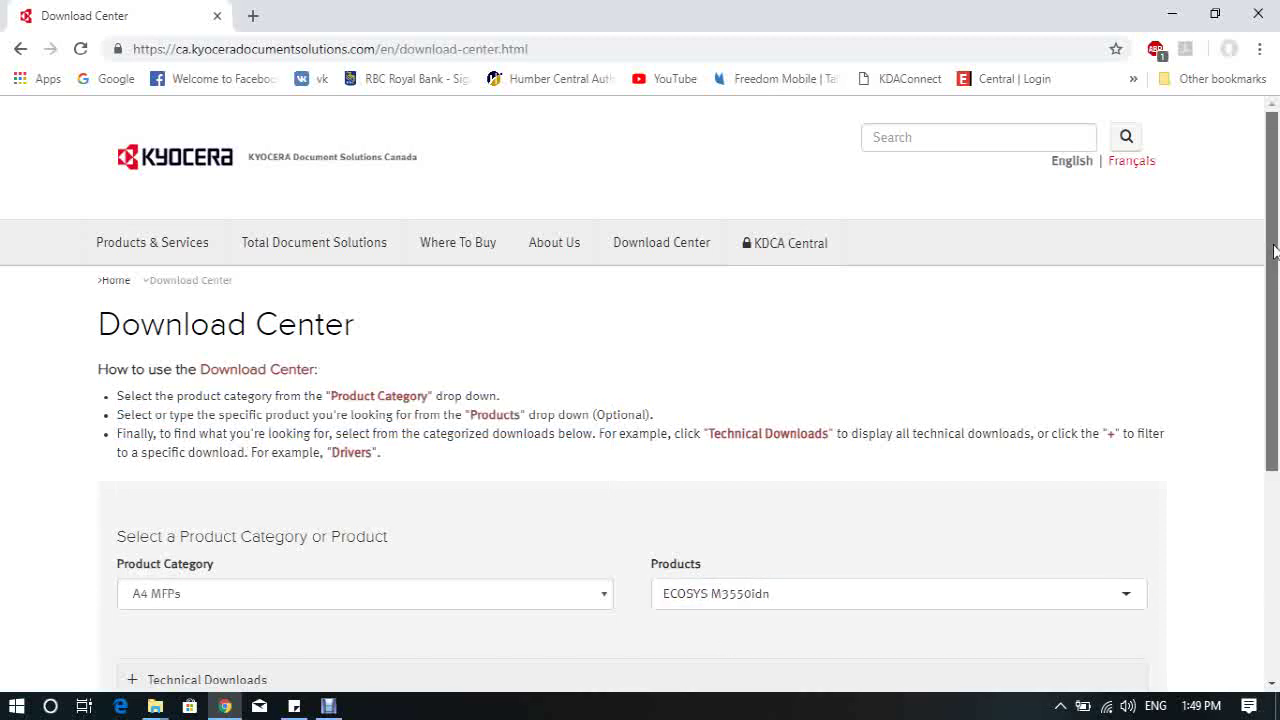
- List the drivers under Technical Downloads and download KX Driver v7.4.0830.zip
left_click_drag(1274, 250, 1274, 398)
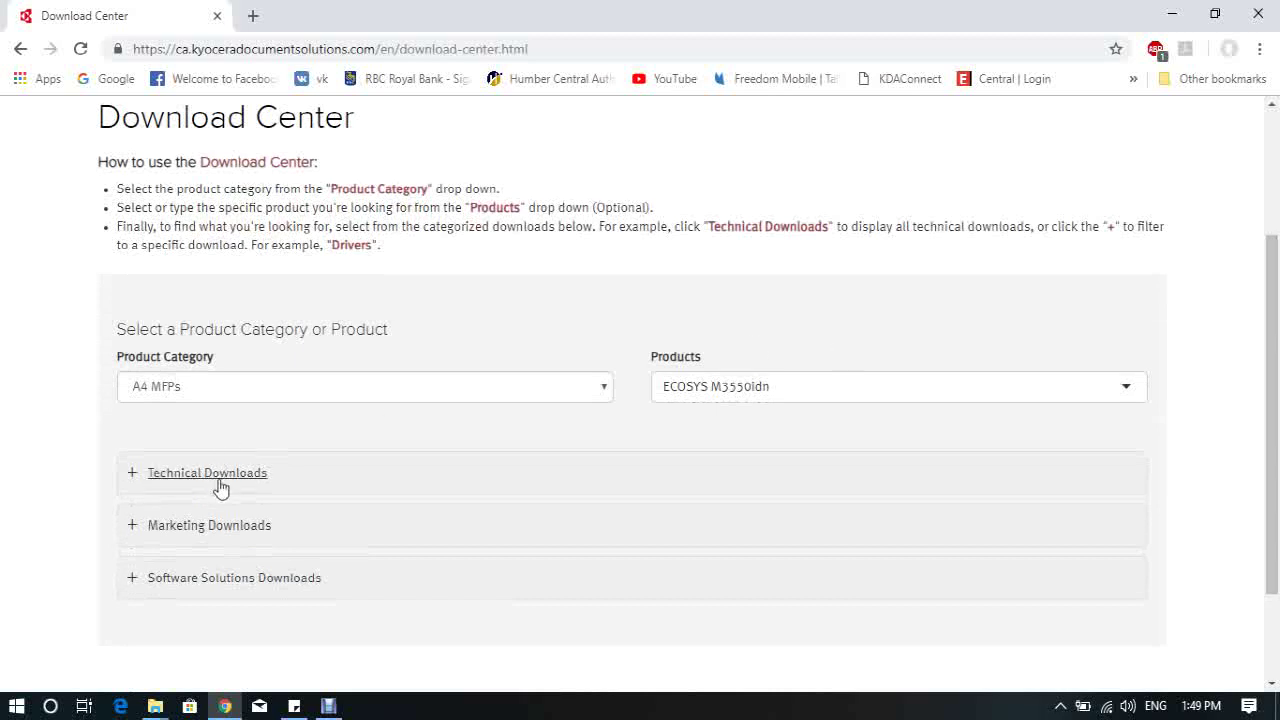
left_click(134, 477)
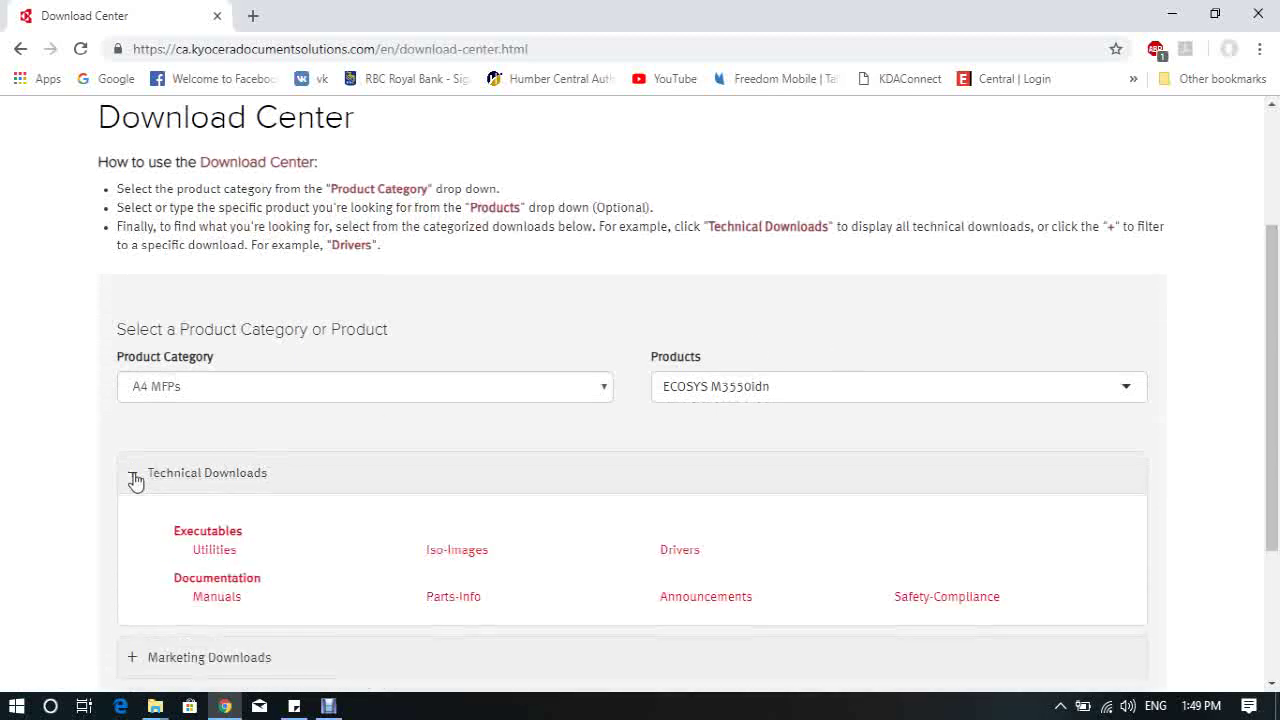
left_click(685, 553)
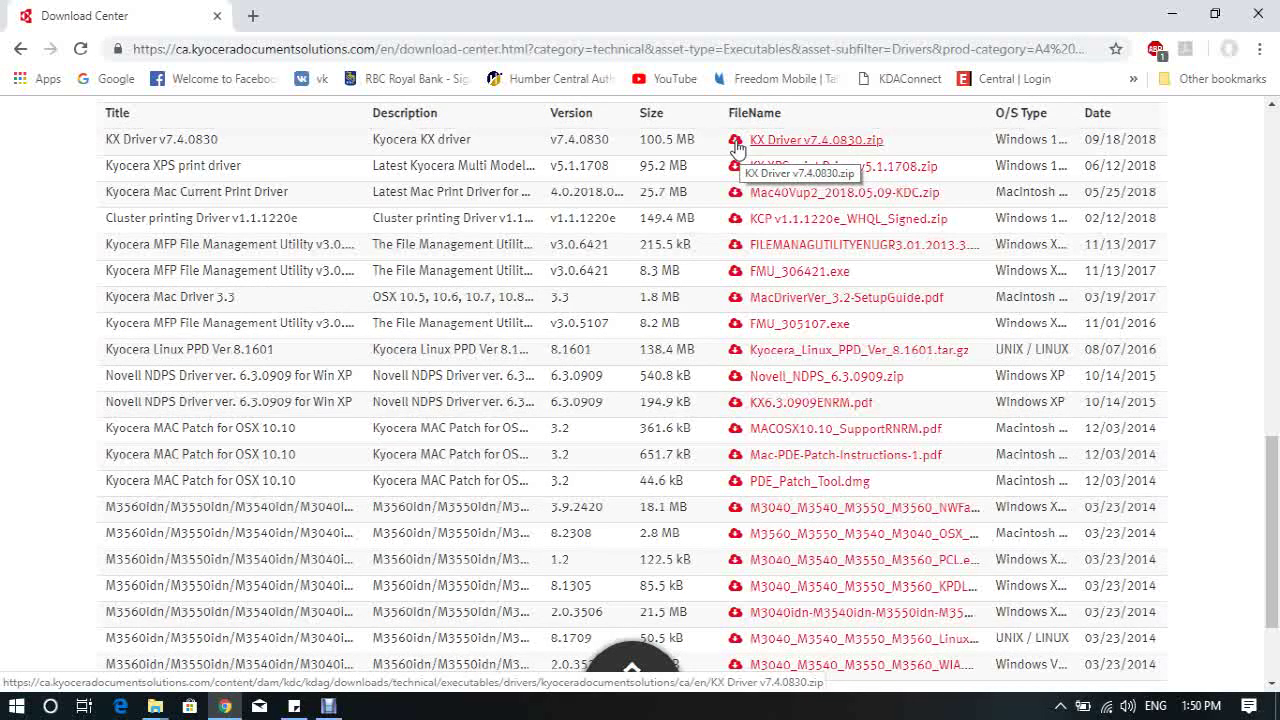
left_click(736, 146)
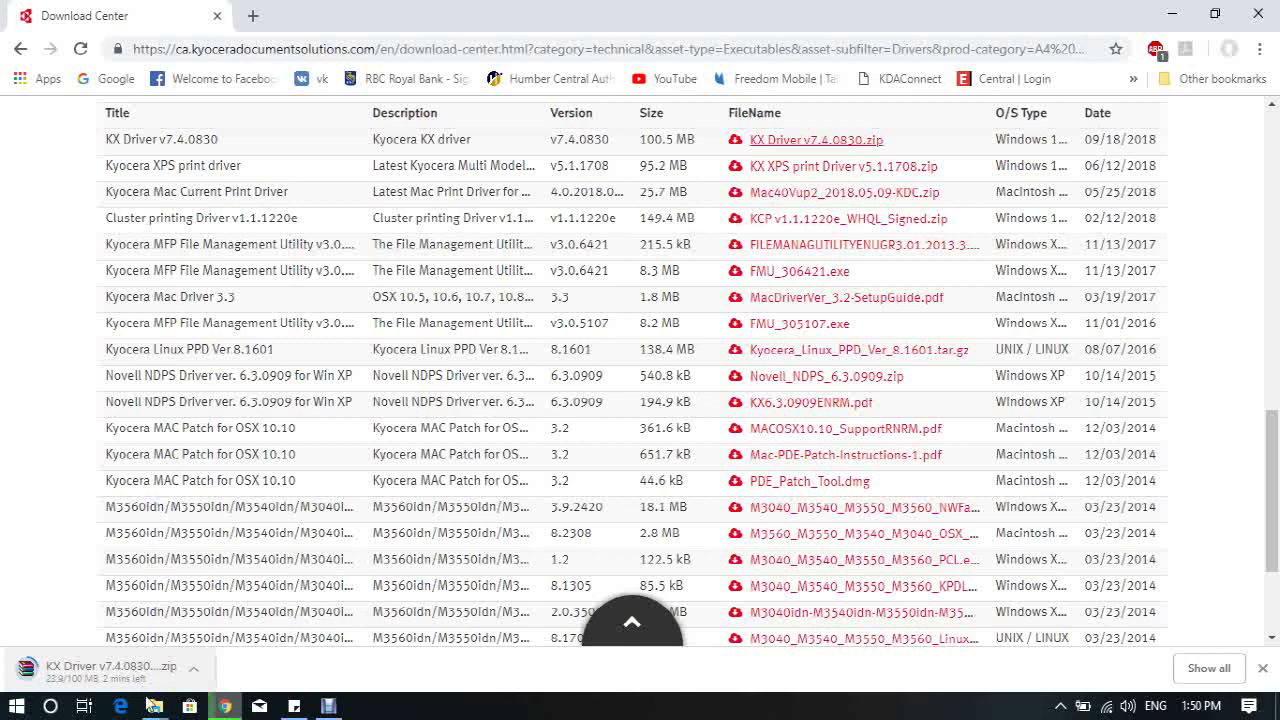
- Switch to the File Explorer window showing the Downloads folder
left_click(150, 707)
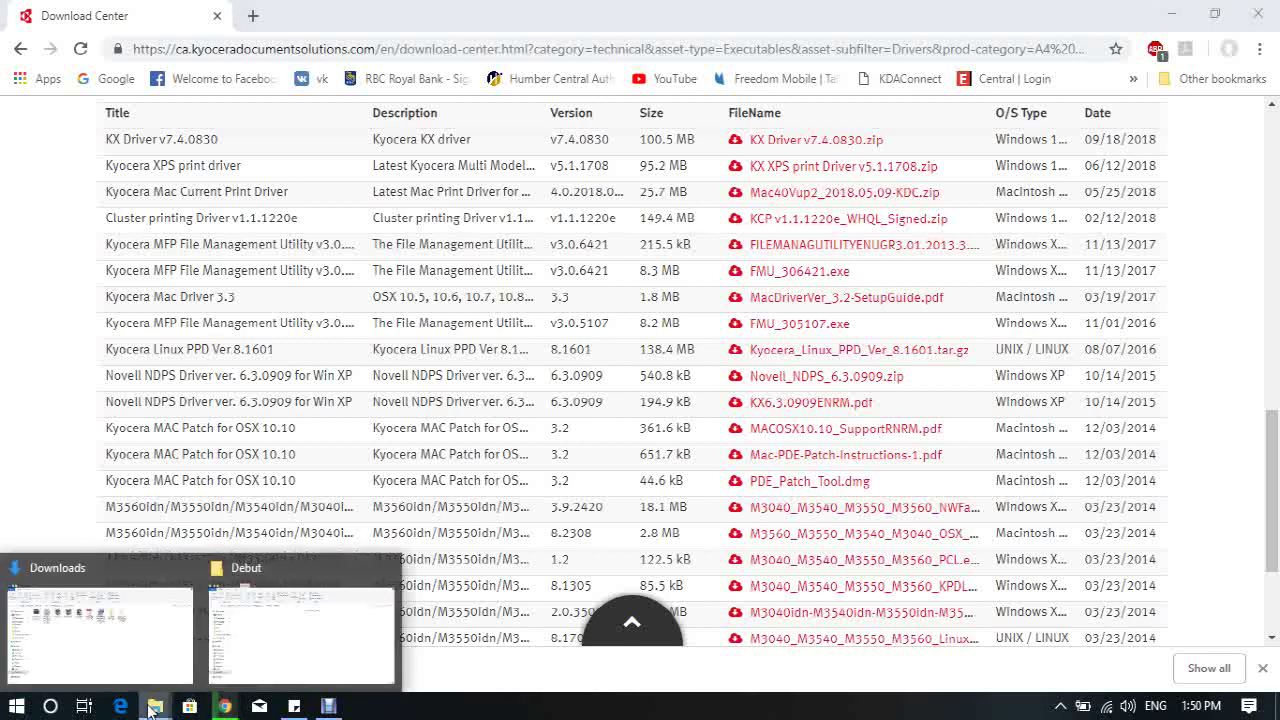
left_click(63, 586)
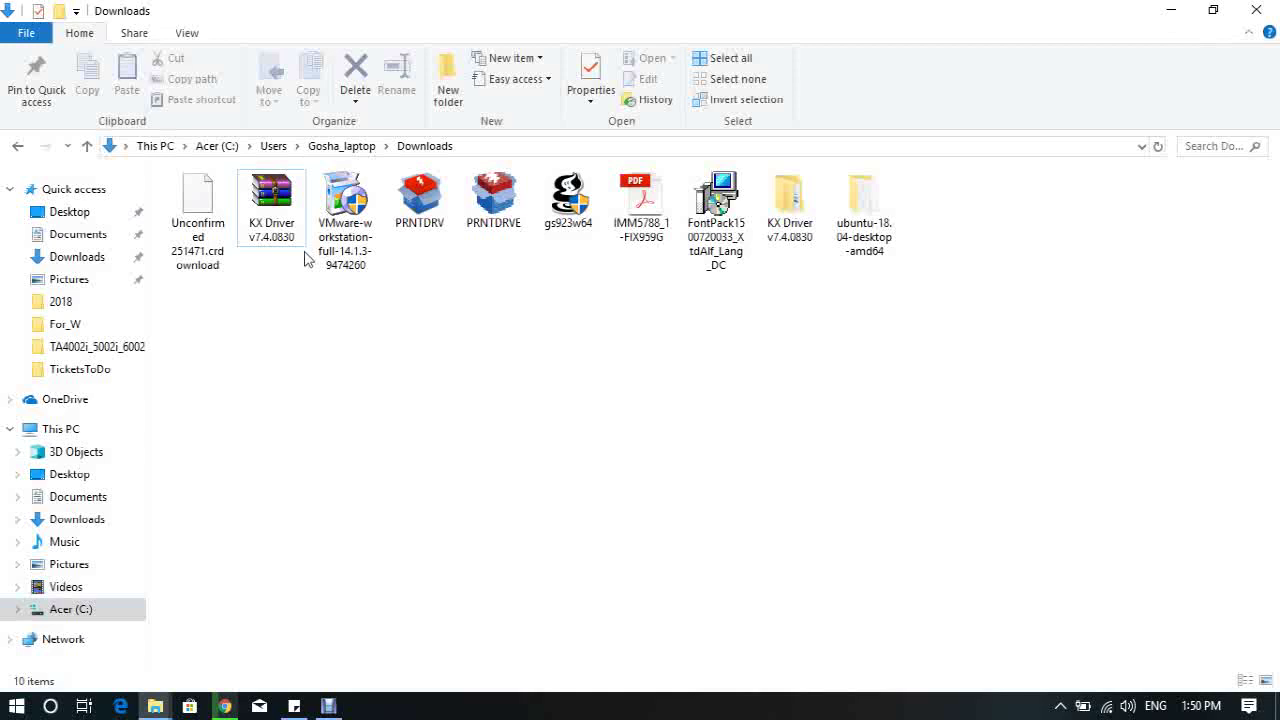
- Try to extract the KX Driver v7.4.0830 archive into the default KX Driver v7.4.0830 folder in Downloads
left_click(283, 230)
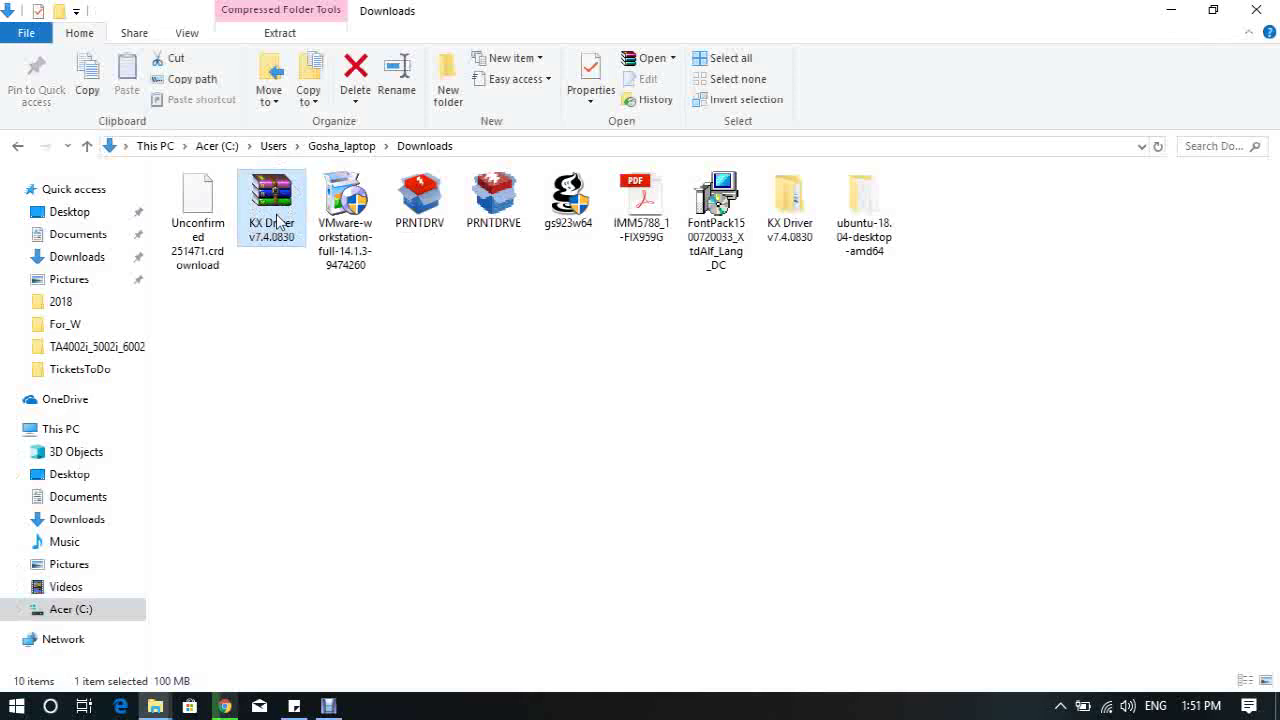
right_click(279, 221)
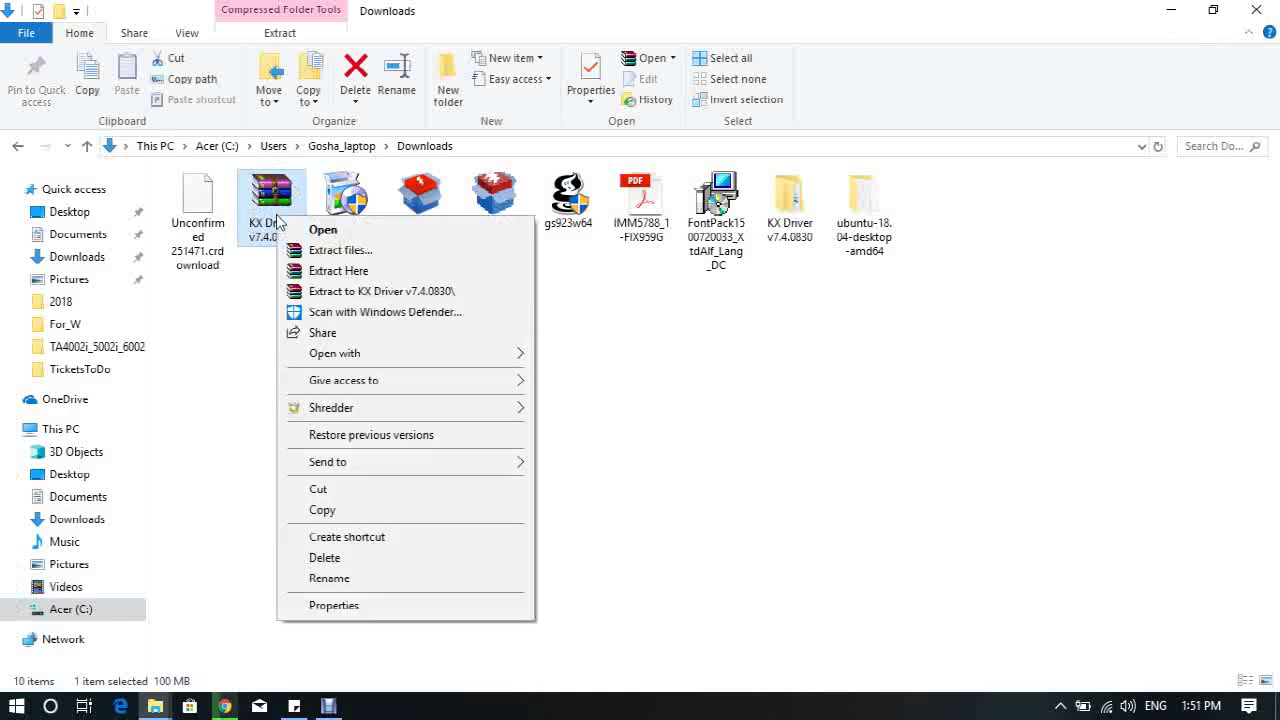
left_click(330, 250)
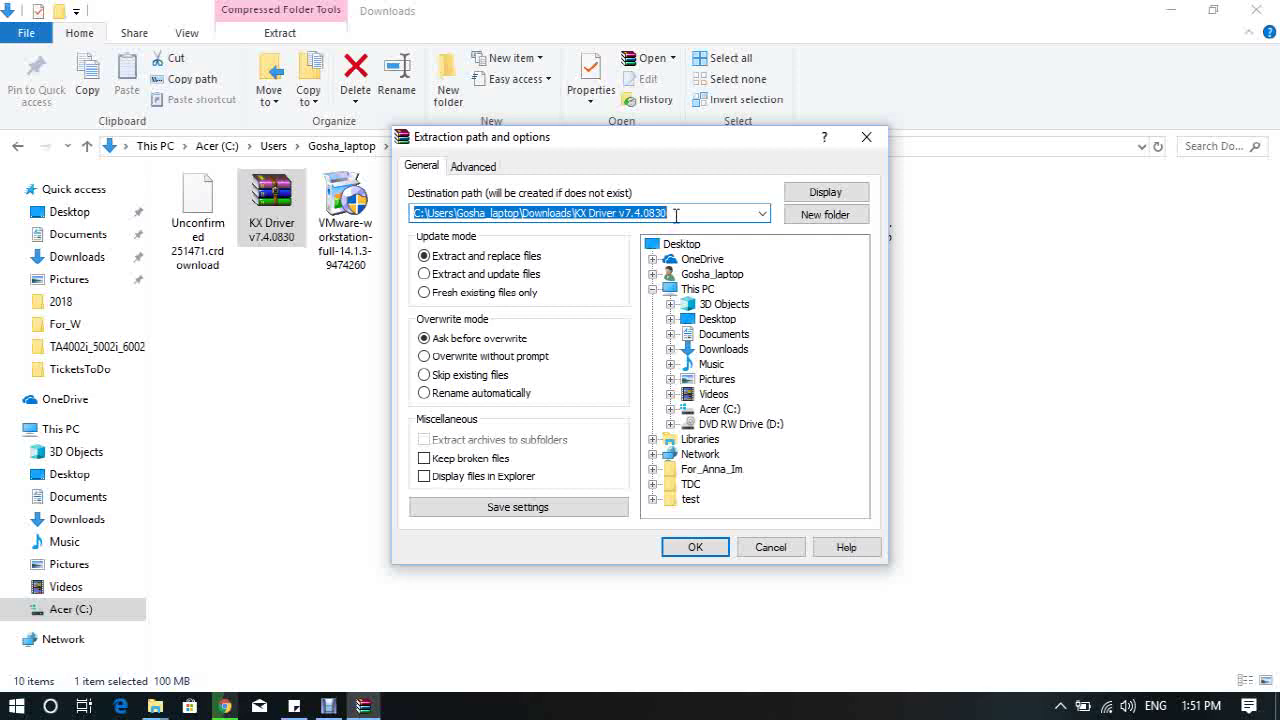
left_click(694, 550)
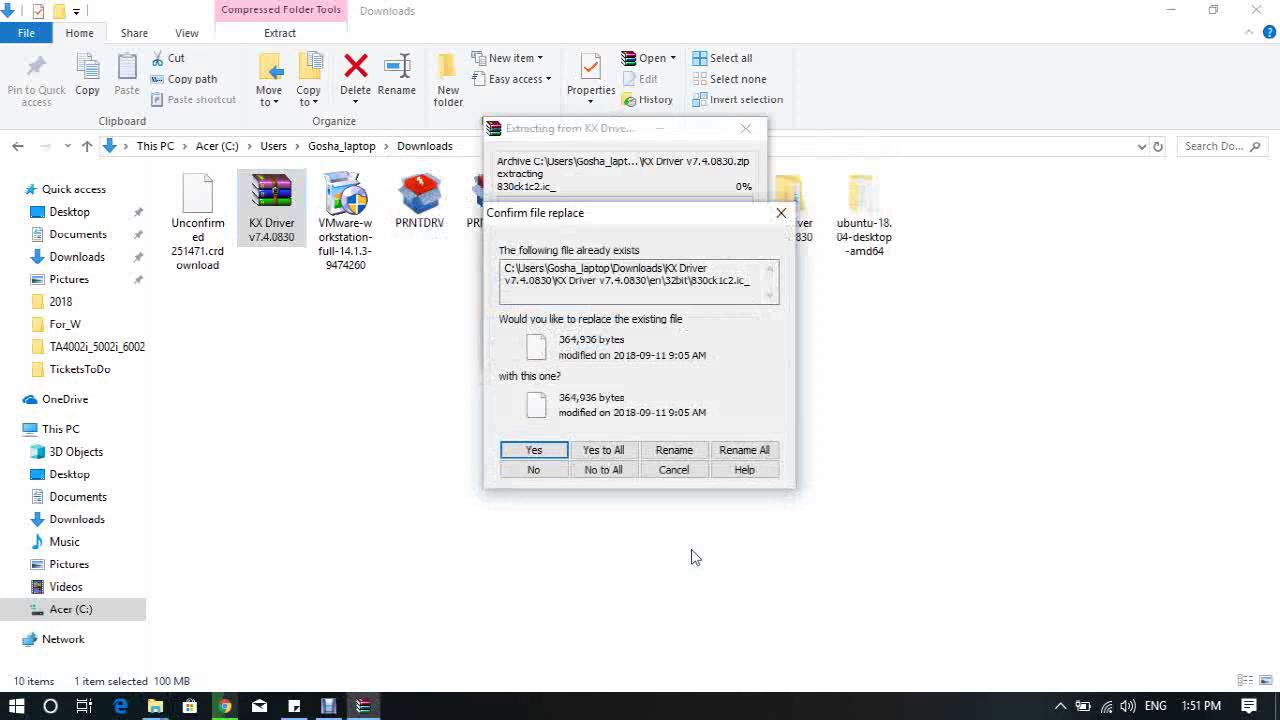
left_click(781, 212)
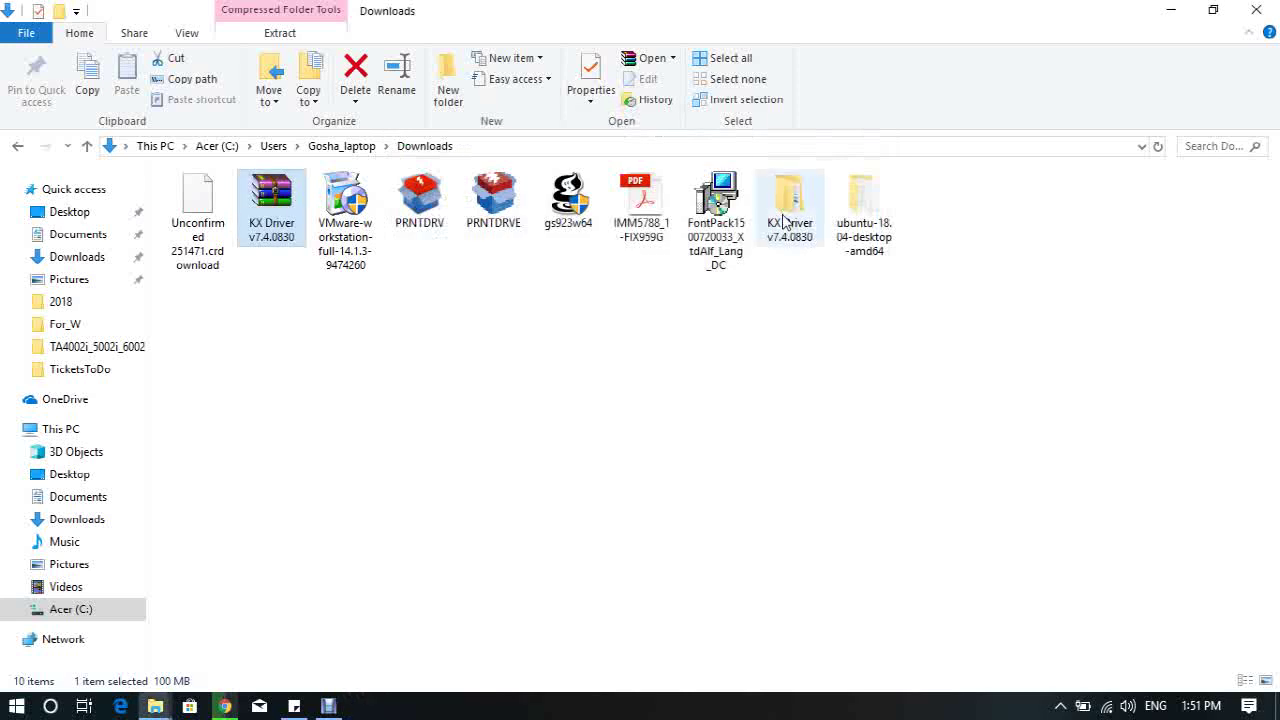
- Open the extracted KX Driver v7.4.0830 folder down to its en subfolder and select the Setup application
left_click(784, 215)
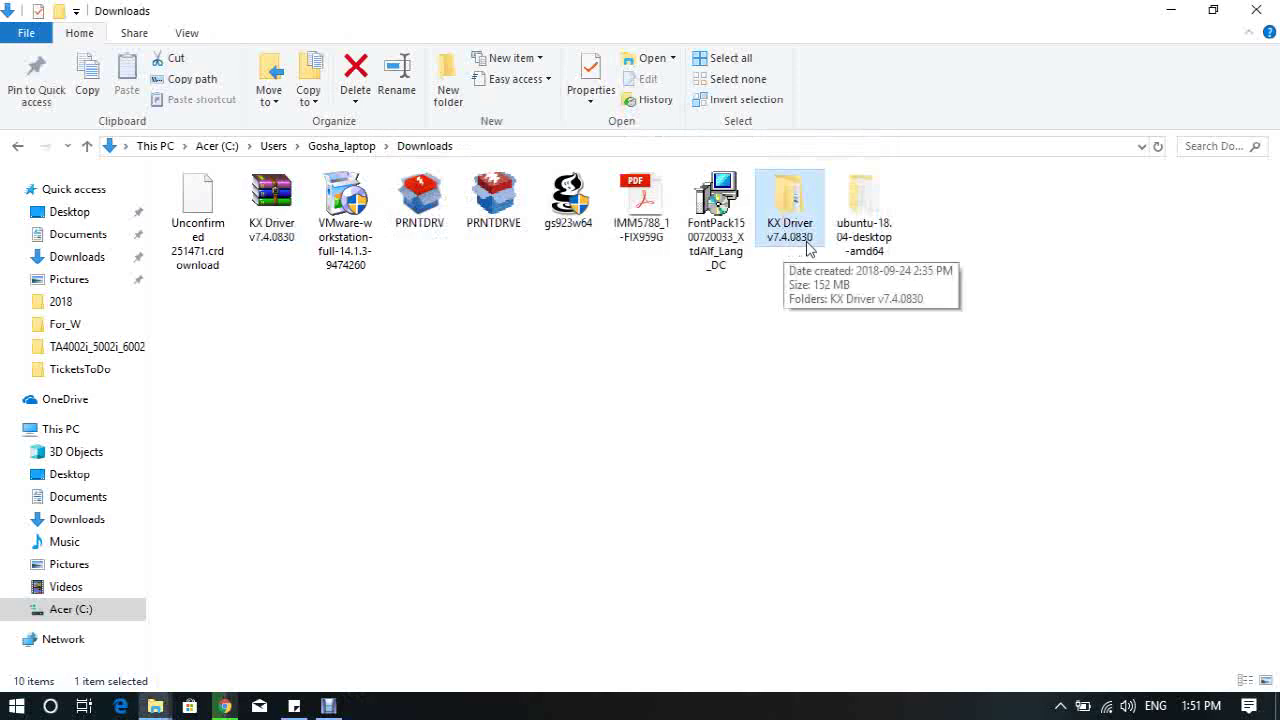
double_click(790, 210)
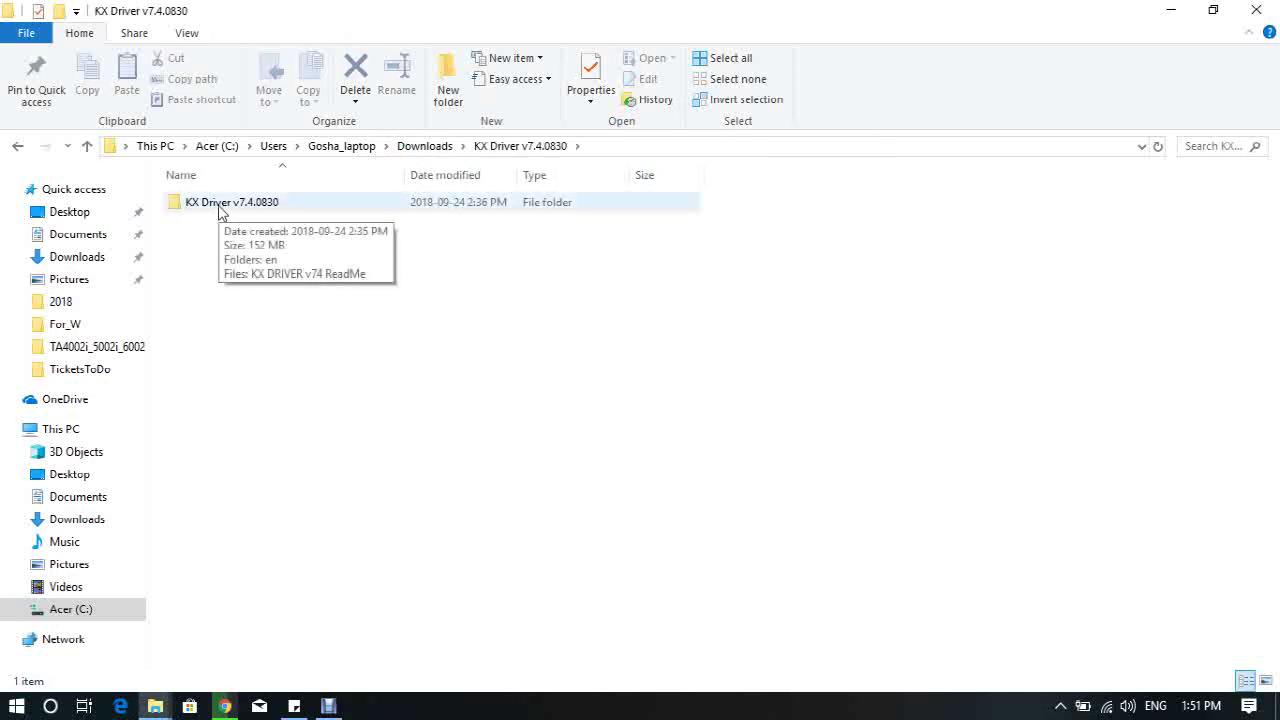
left_click(221, 212)
double_click(221, 205)
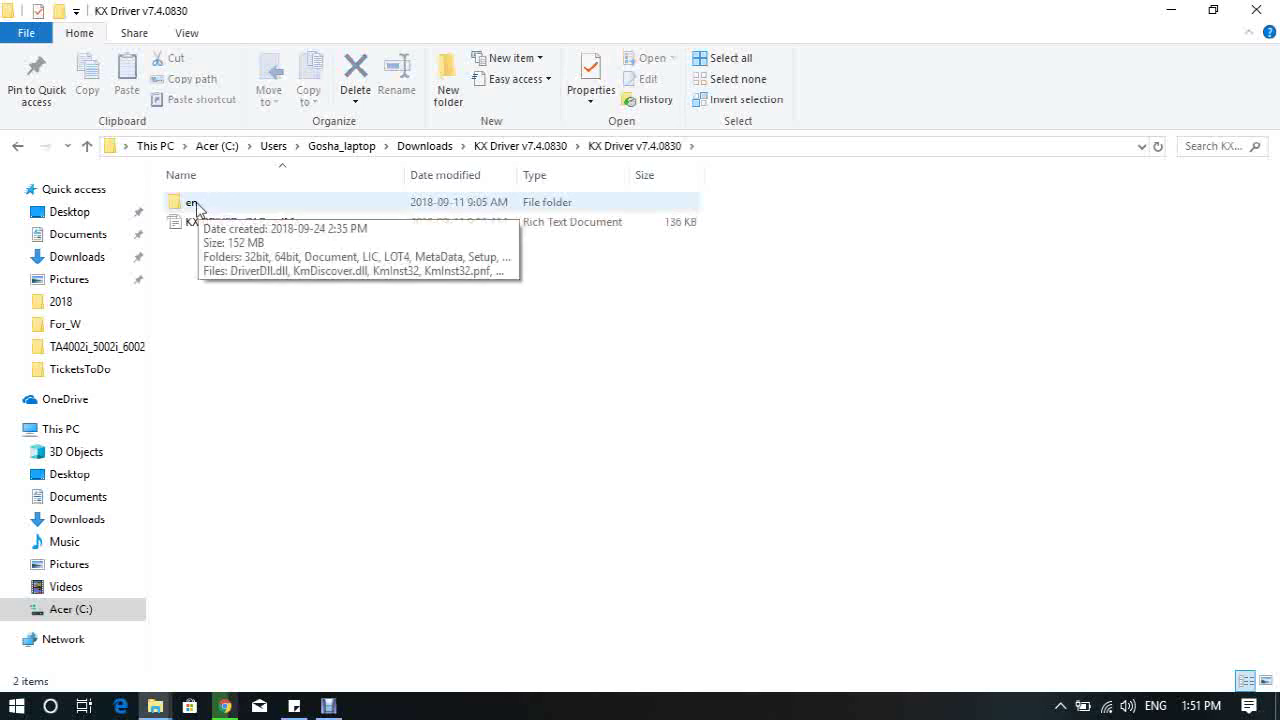
left_click(197, 206)
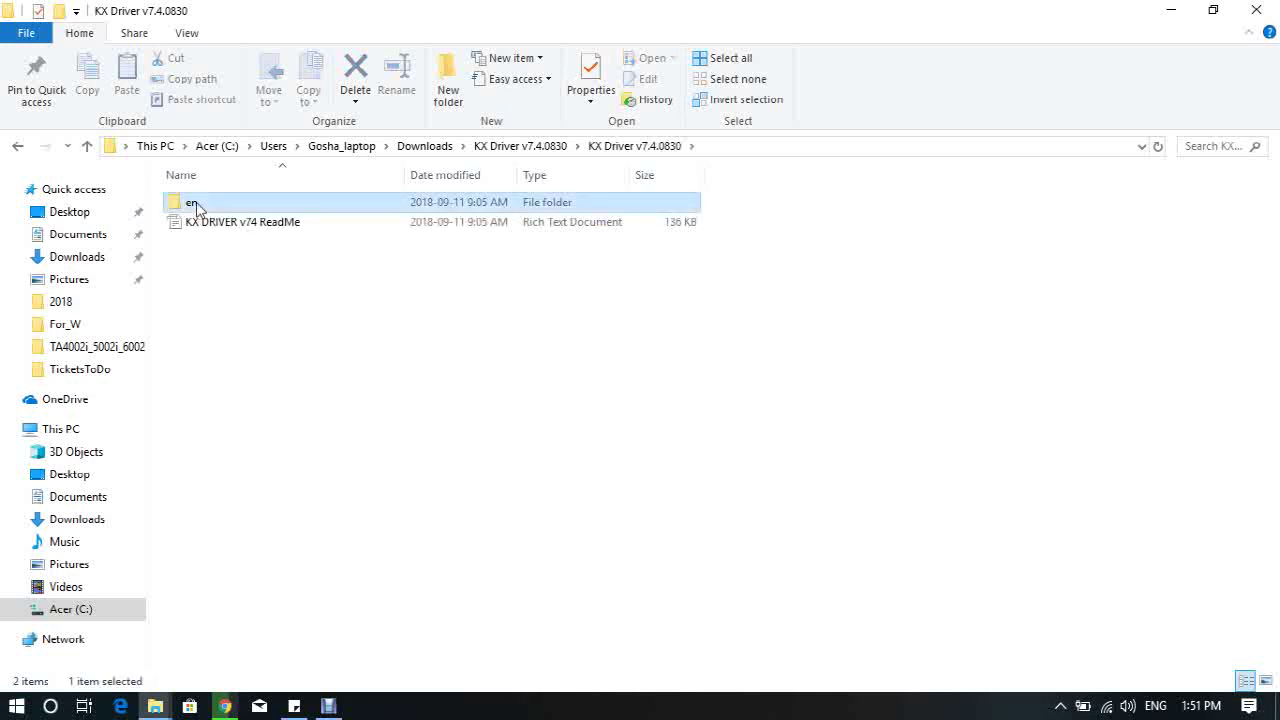
double_click(197, 206)
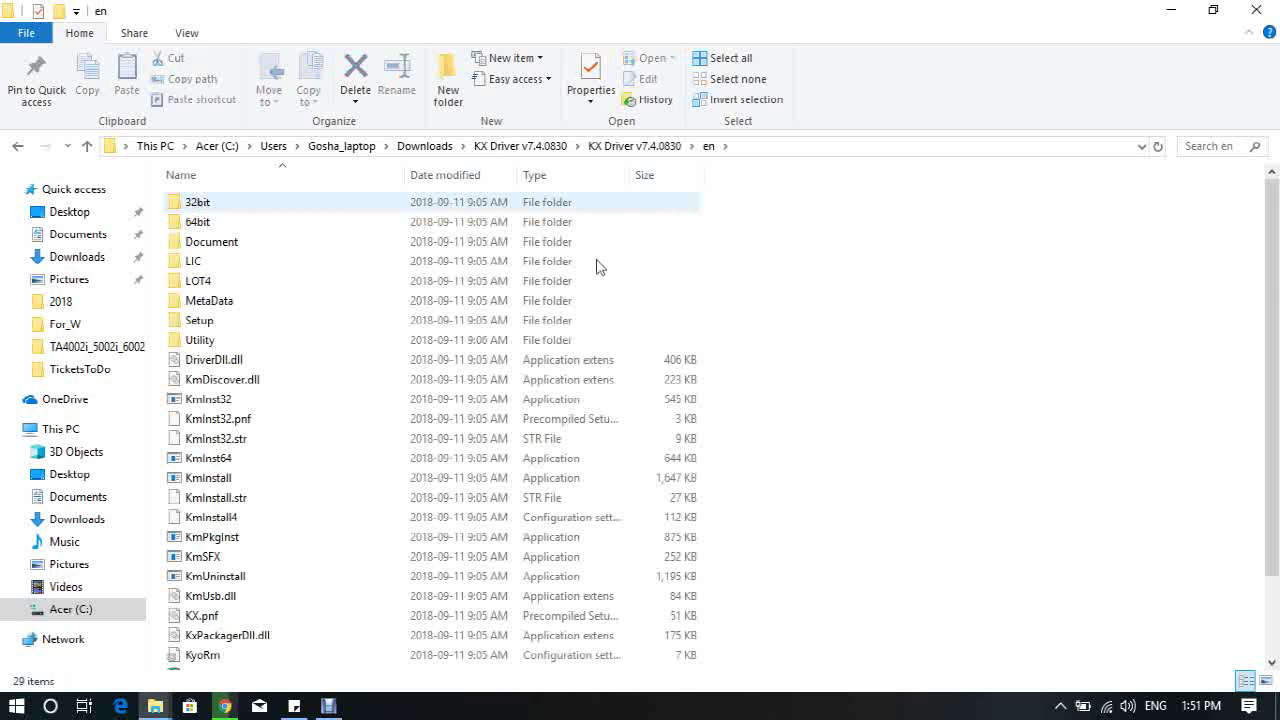
left_click_drag(1272, 232, 1275, 432)
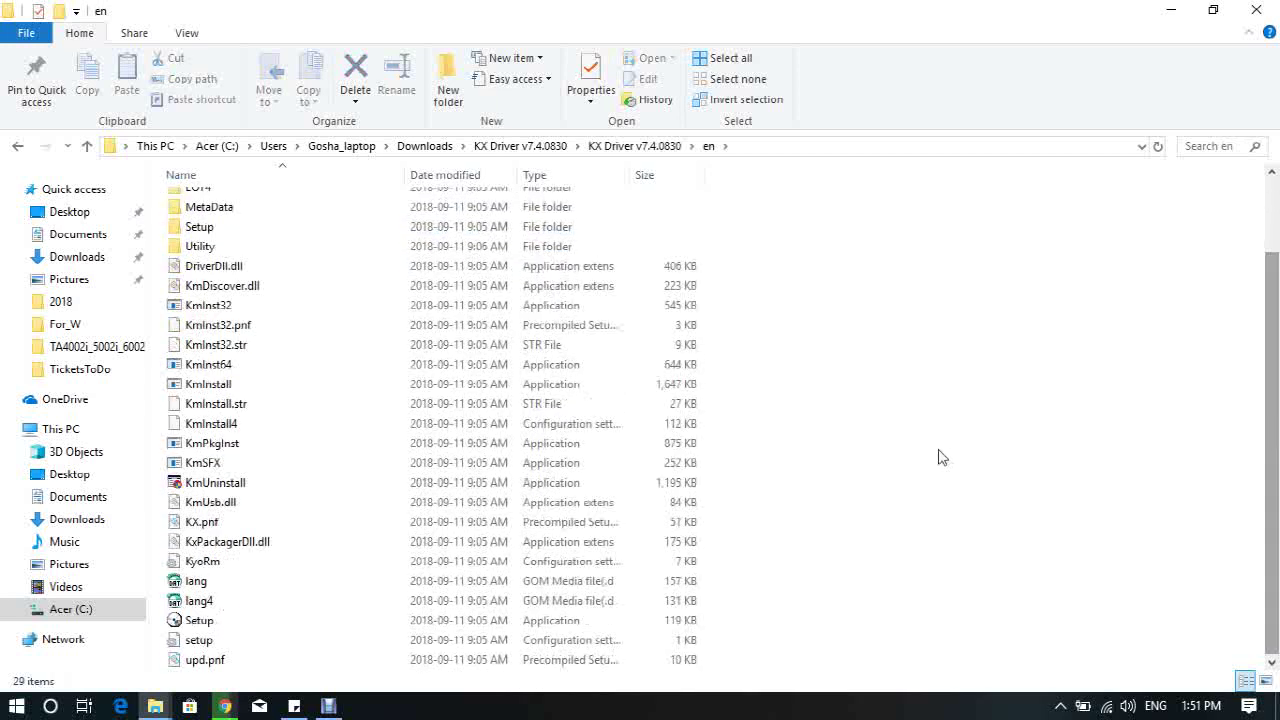
left_click(195, 624)
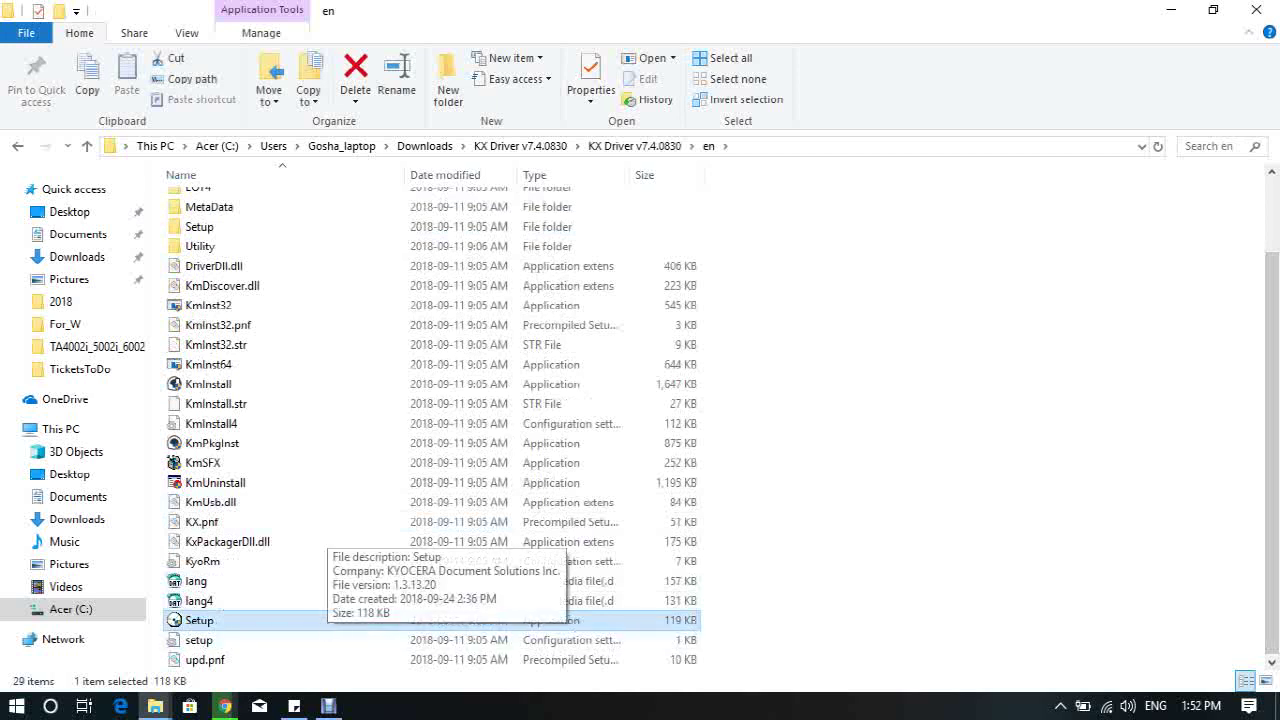
left_click(328, 706)
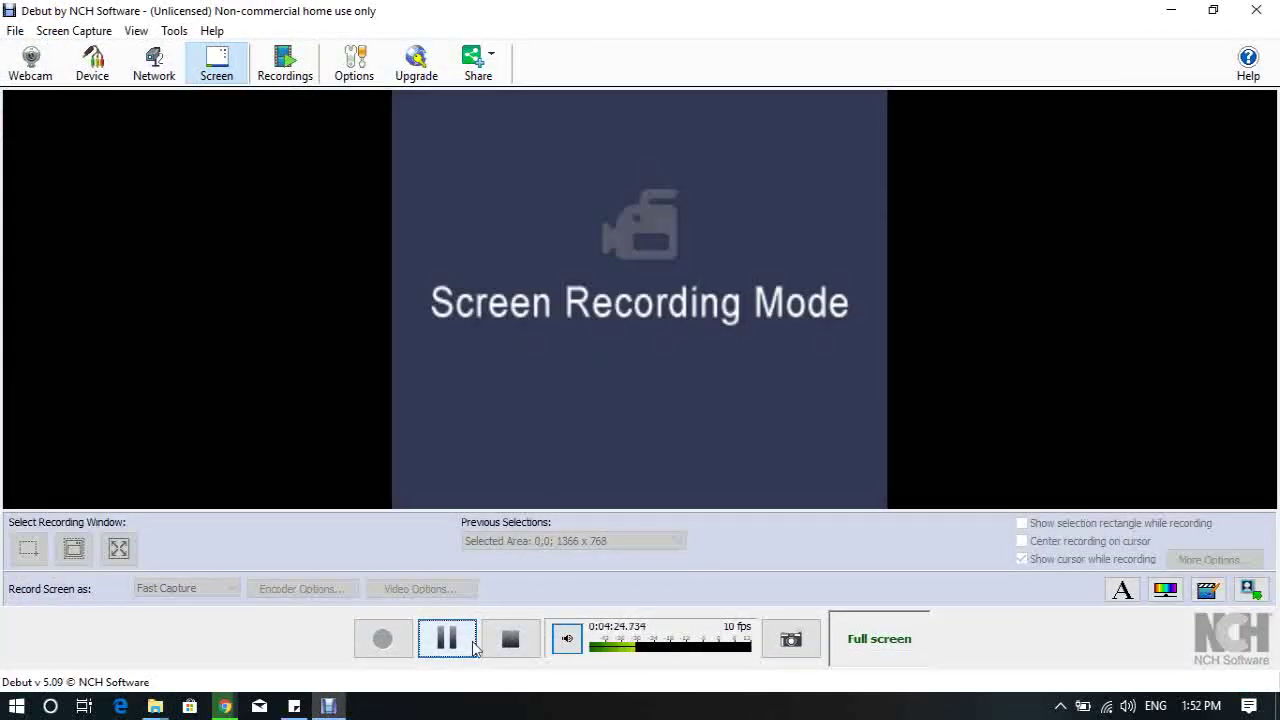